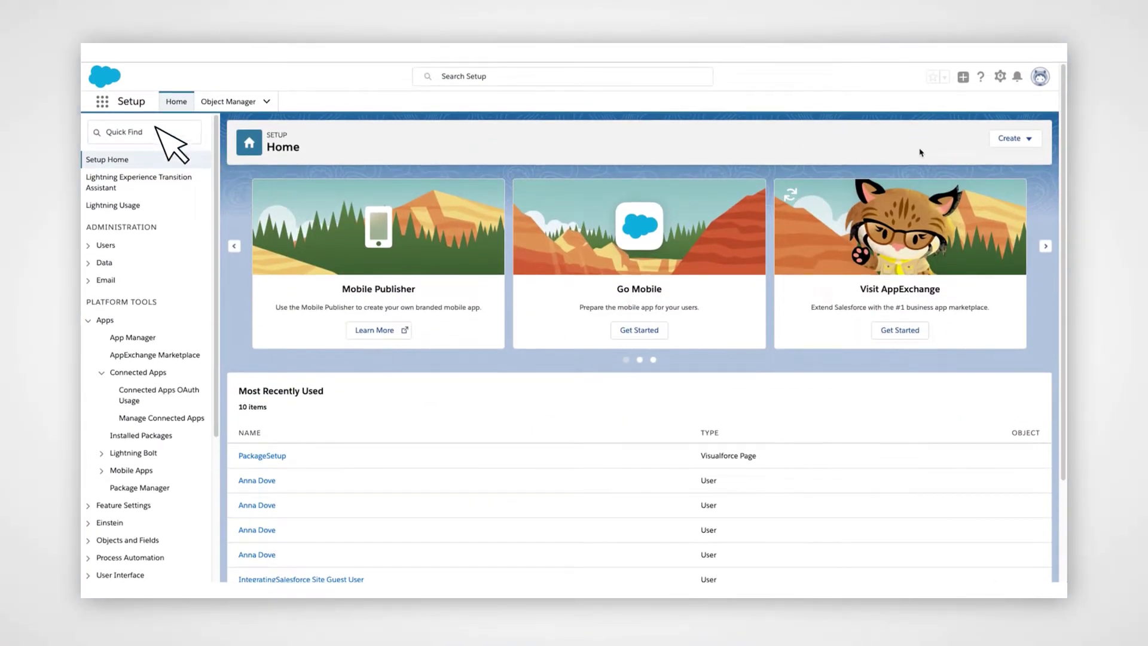
Open the App Launcher to reach Docebo LMS and the Tips for Great Sales Presentation video.
{"action": "left_click", "coordinate": [103, 101]}
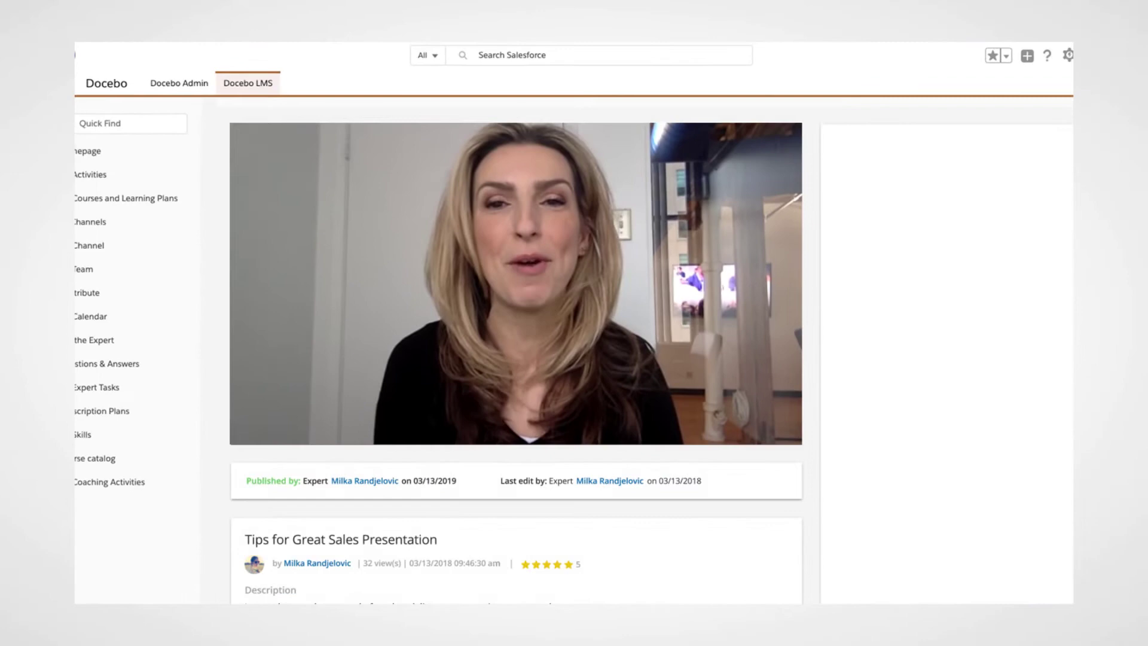
{"action": "scroll", "coordinate": [508, 359], "scroll_direction": "down", "scroll_amount": 3}
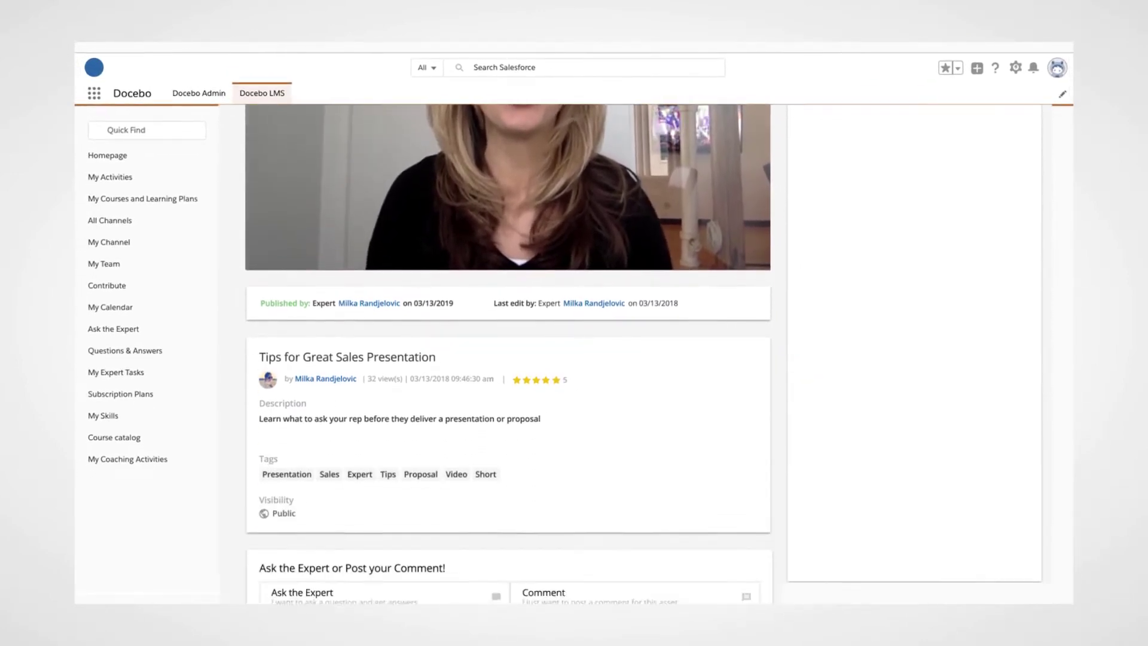
{"action": "scroll", "coordinate": [509, 359], "scroll_direction": "down", "scroll_amount": 5}
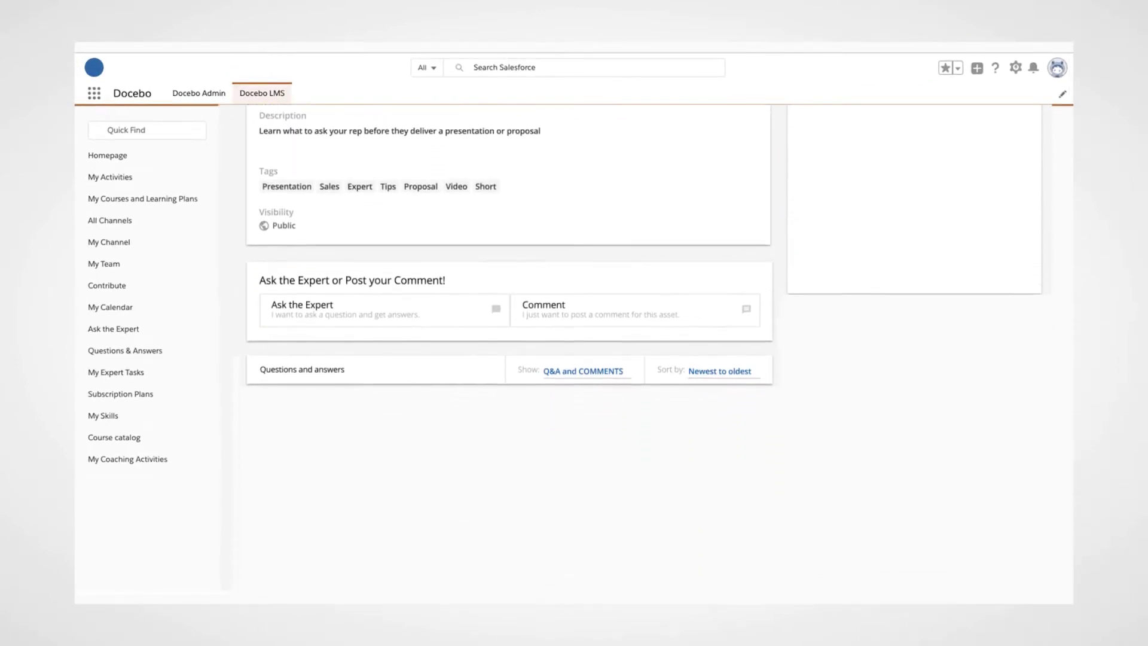